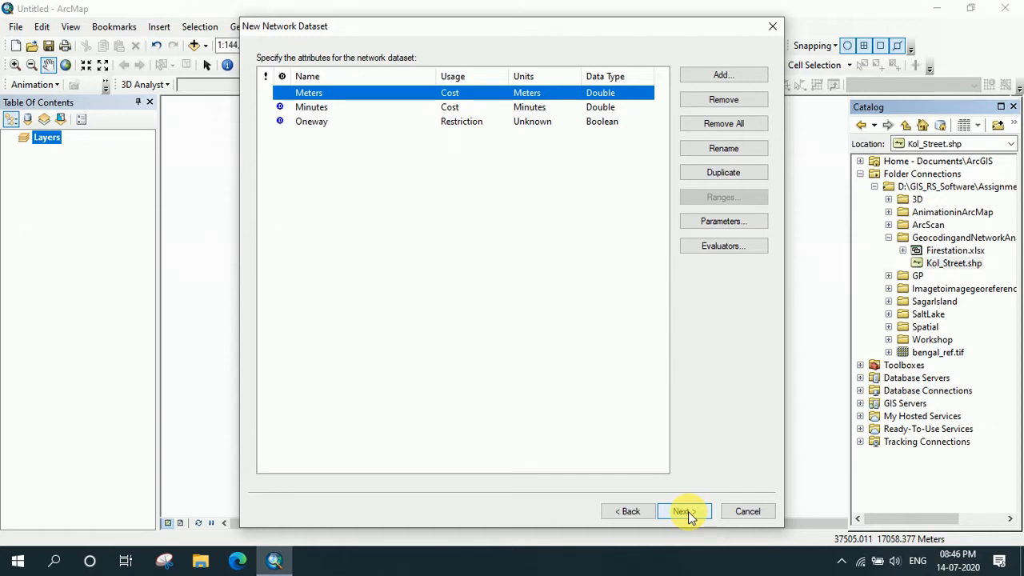
Accept the remaining network dataset settings, with no travel mode and driving directions enabled, and create Kol_Street_ND.
left_click(685, 511)
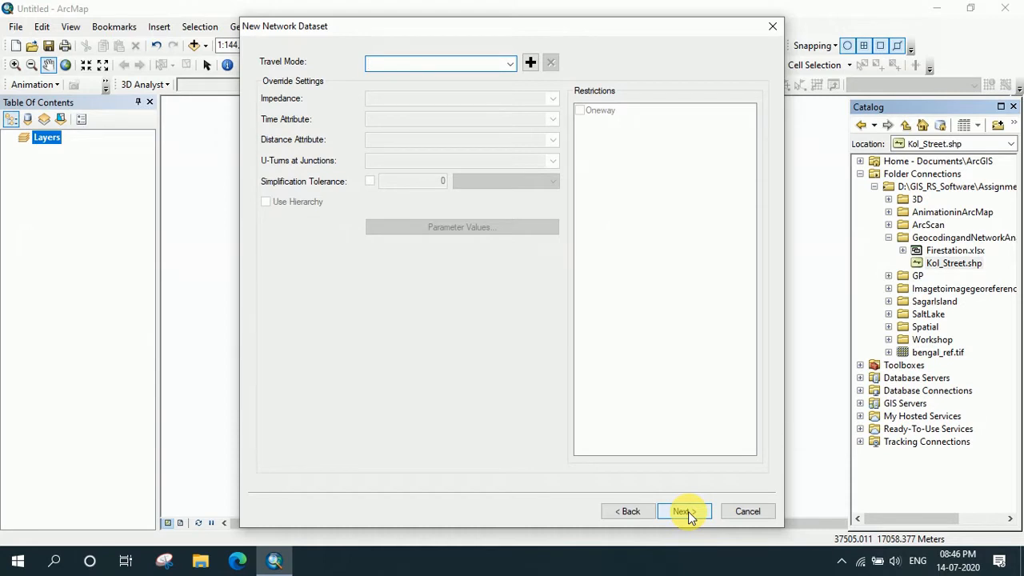
left_click(685, 511)
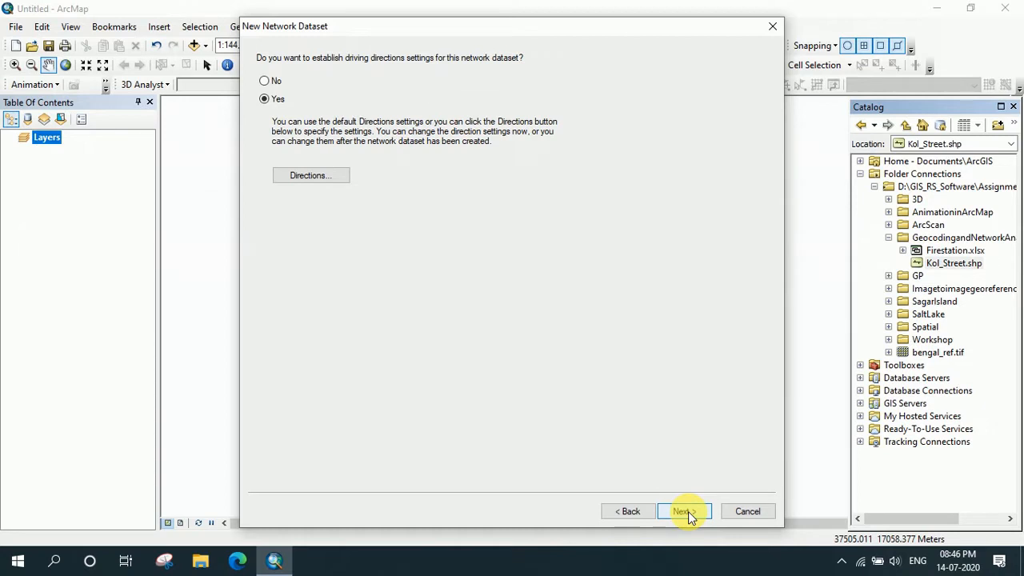
left_click(687, 511)
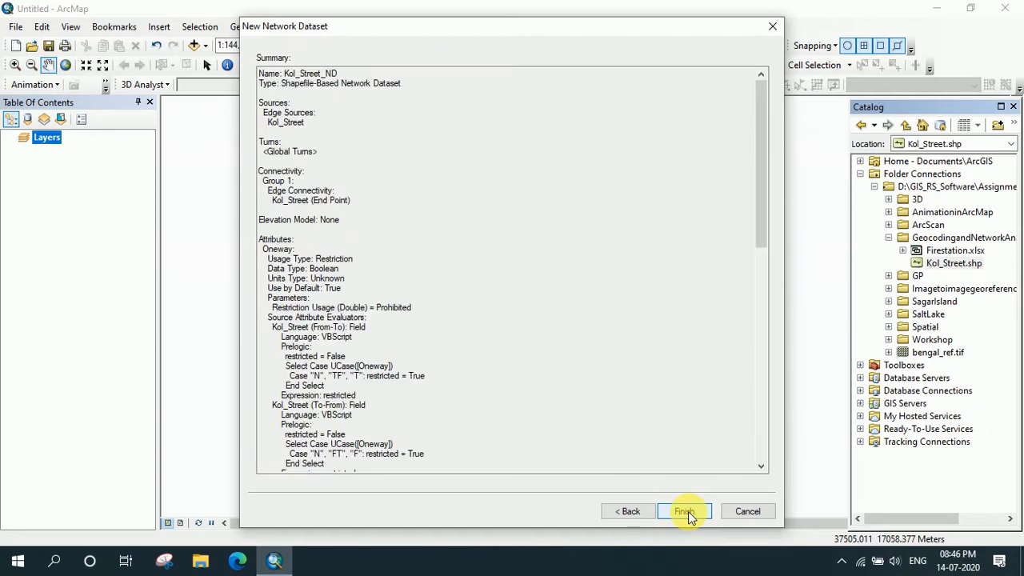
left_click(685, 511)
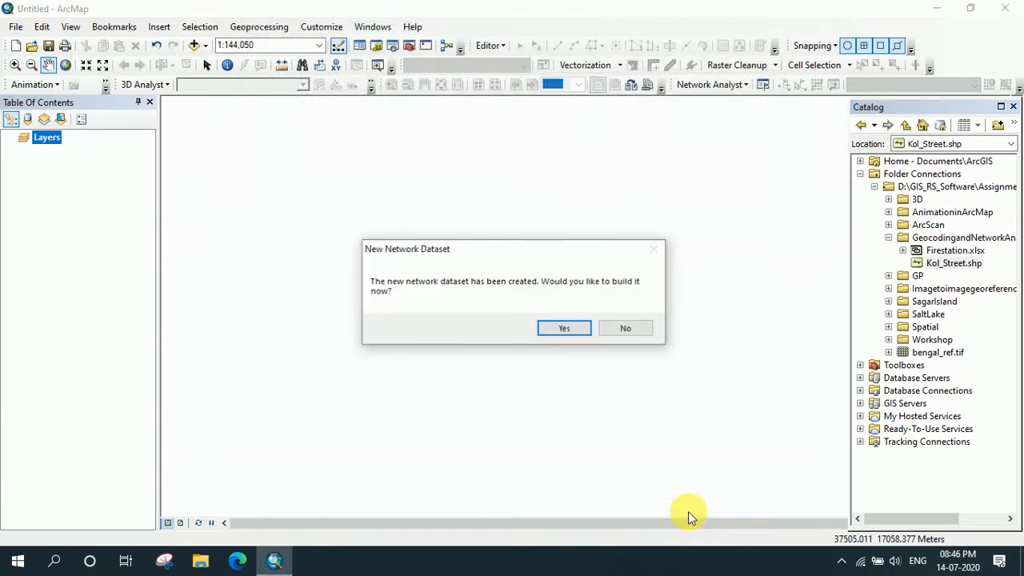
Build the new network dataset and add all its participating feature classes to the map.
left_click(568, 328)
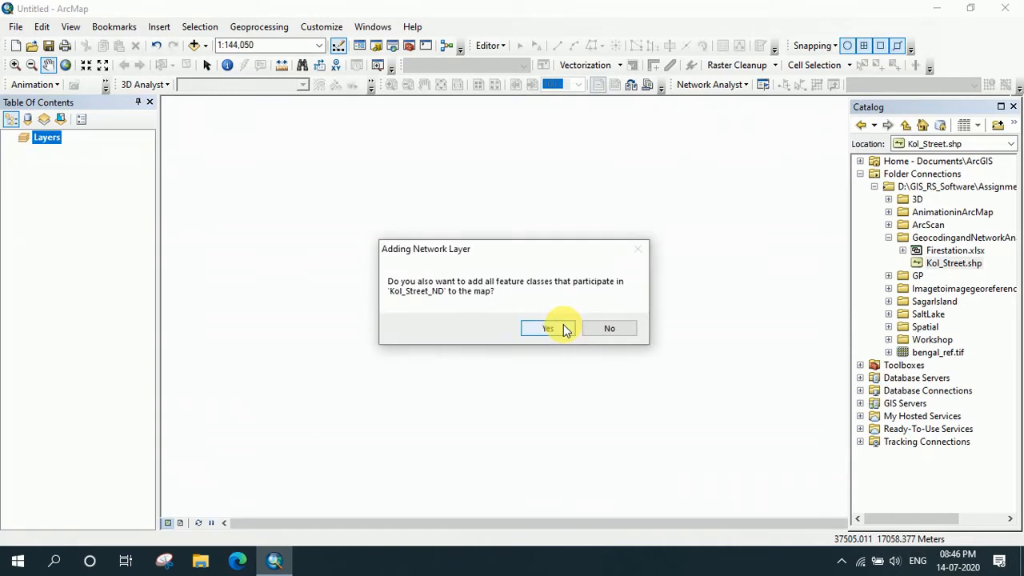
left_click(549, 328)
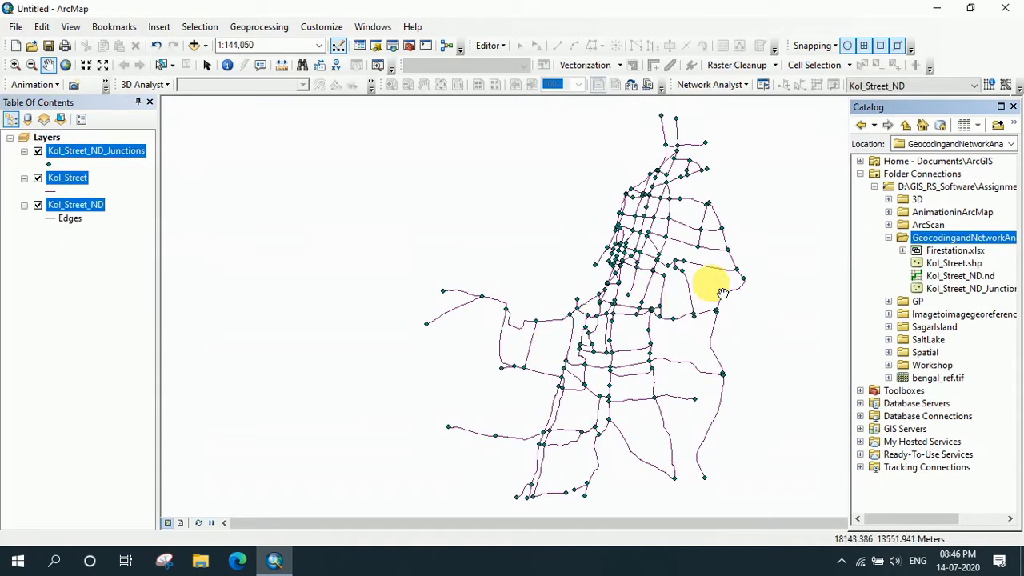
Examine the street edges and junctions of the new network at several map scales.
scroll(709, 288, "down", 3)
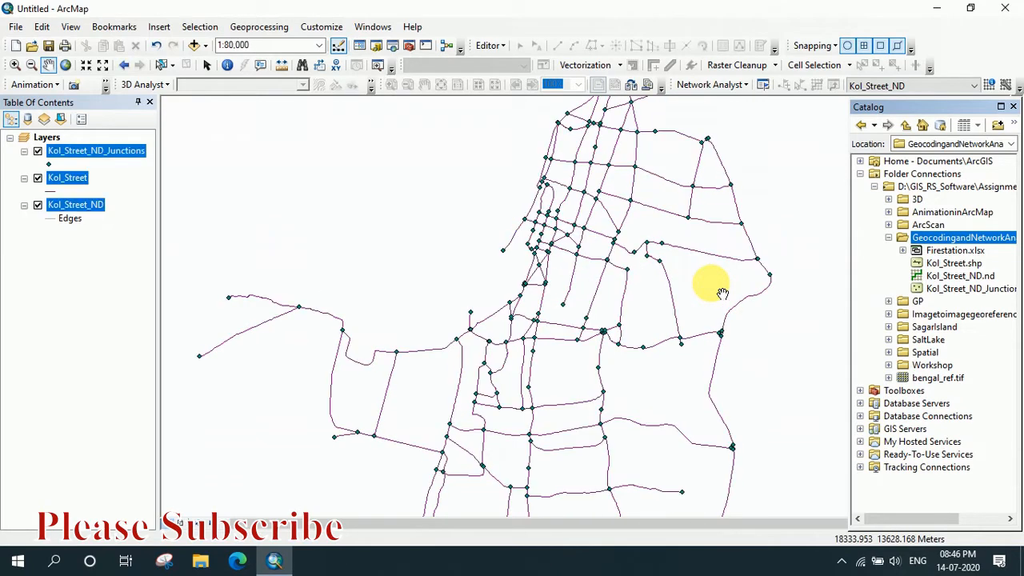
scroll(722, 293, "up", 3)
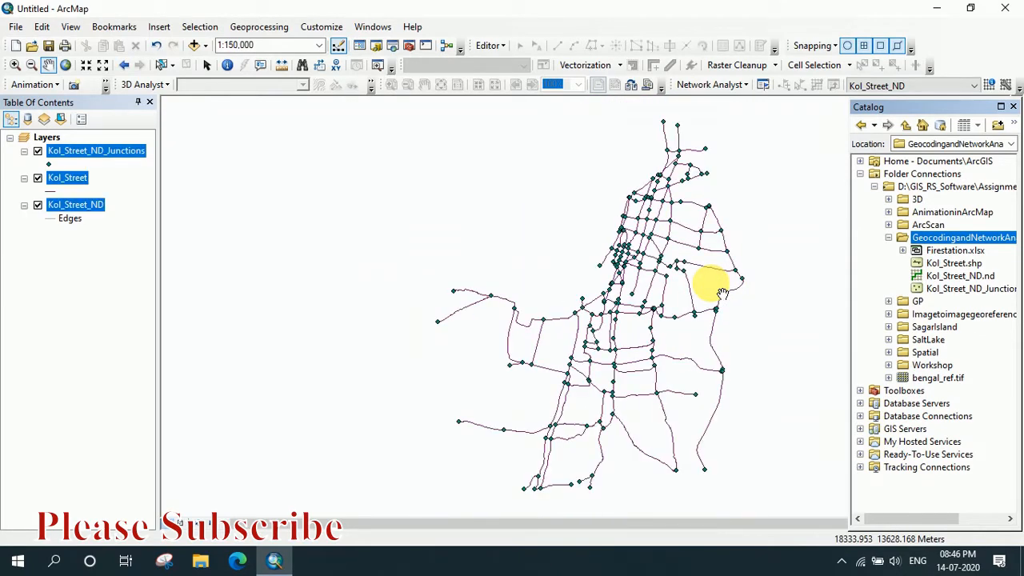
scroll(606, 456, "down", 2)
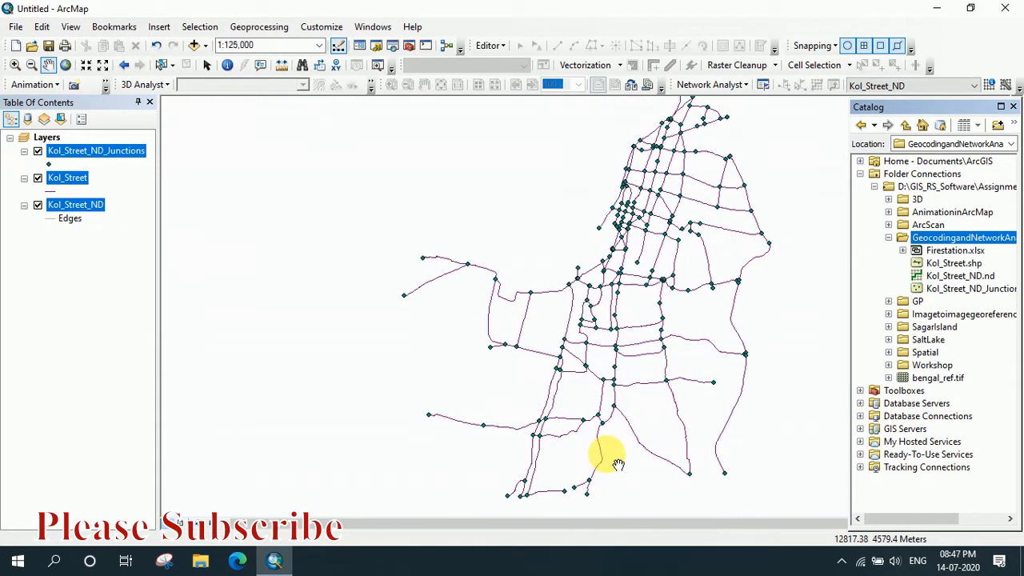
scroll(606, 457, "up", 1)
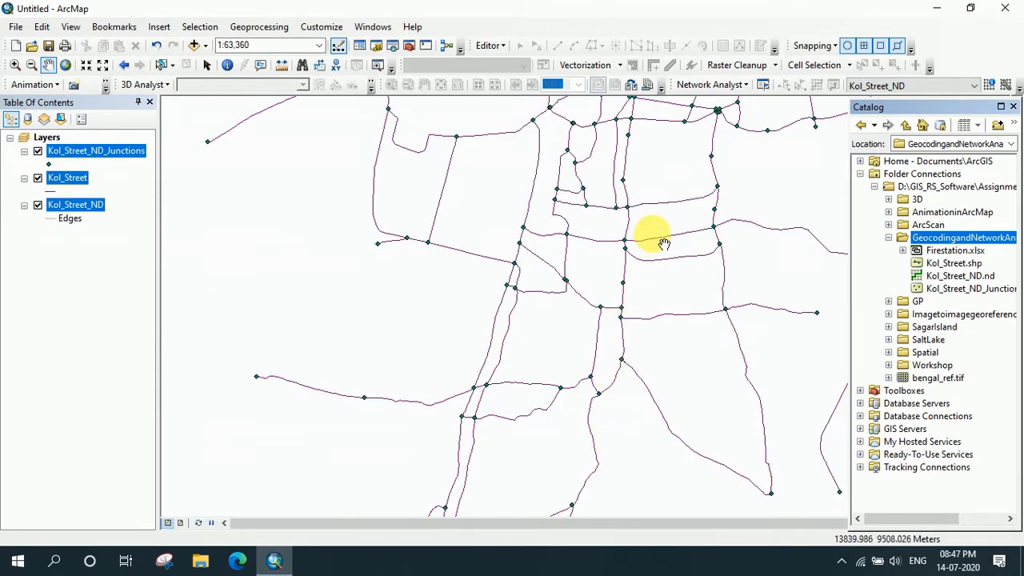
scroll(612, 338, "down", 4)
left_click_drag(686, 240, 645, 418)
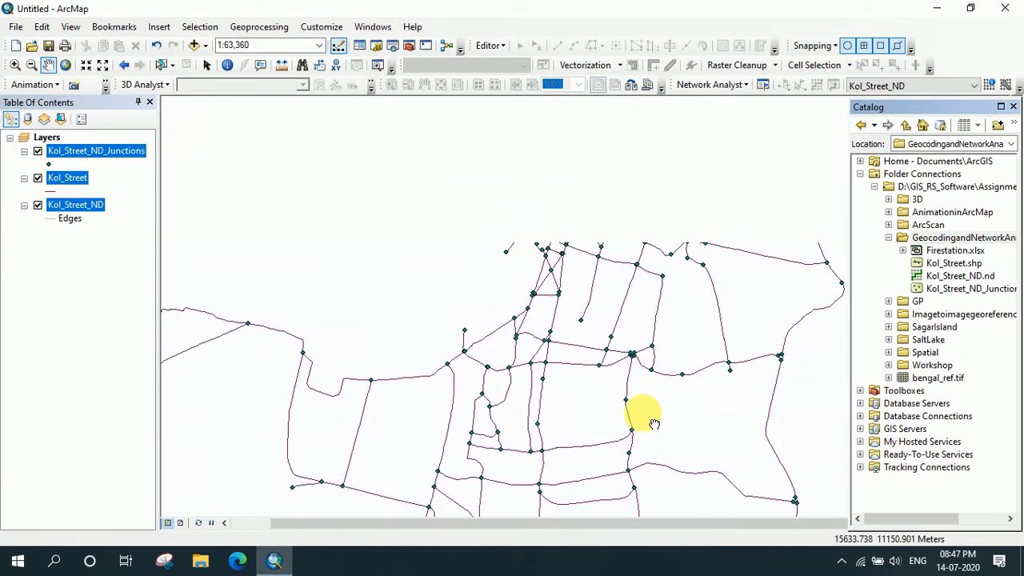
scroll(604, 267, "up", 1)
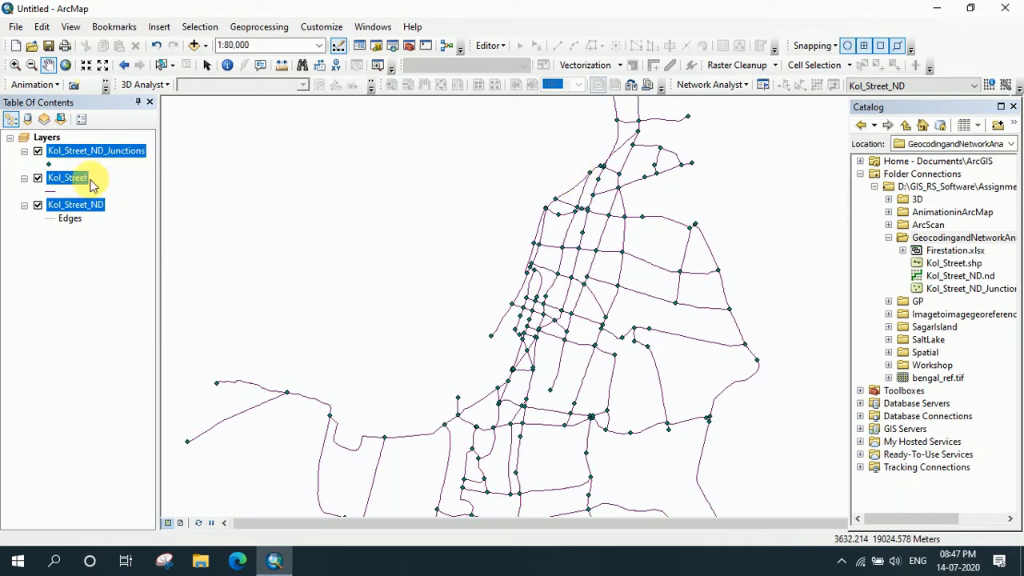
Change the symbol colour of the Kol_Street_ND_Junctions layer to red.
left_click(51, 164)
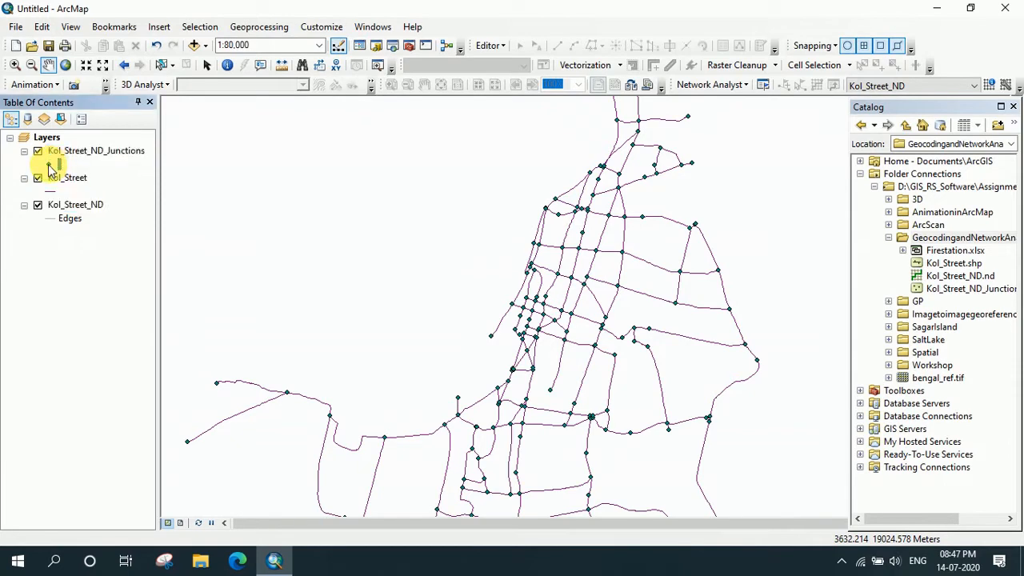
left_click(654, 230)
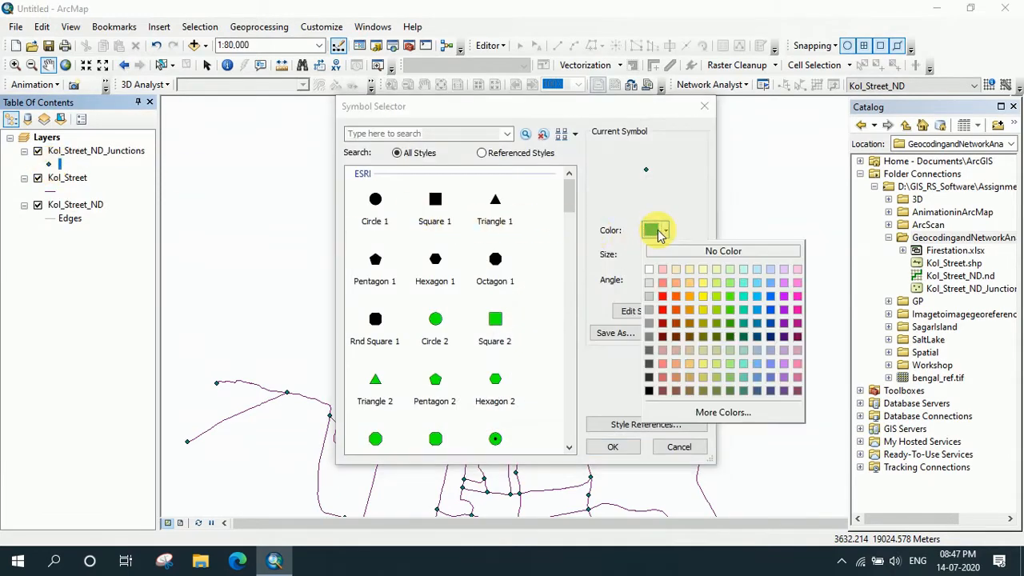
left_click(661, 307)
left_click(612, 447)
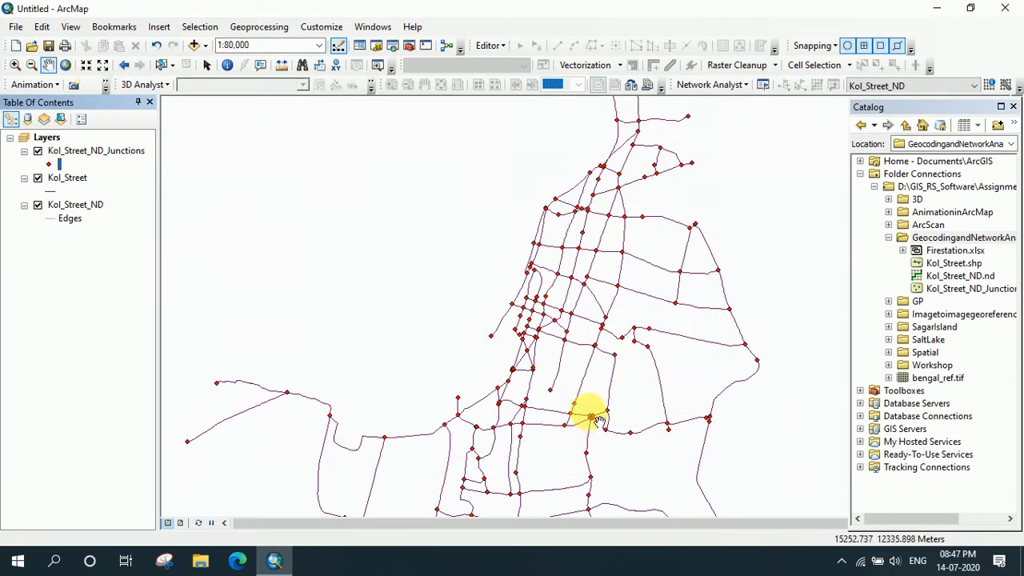
Inspect the junction points where streets meet across the northern and central parts of the network.
scroll(560, 300, "down", 3)
scroll(565, 304, "up", 5)
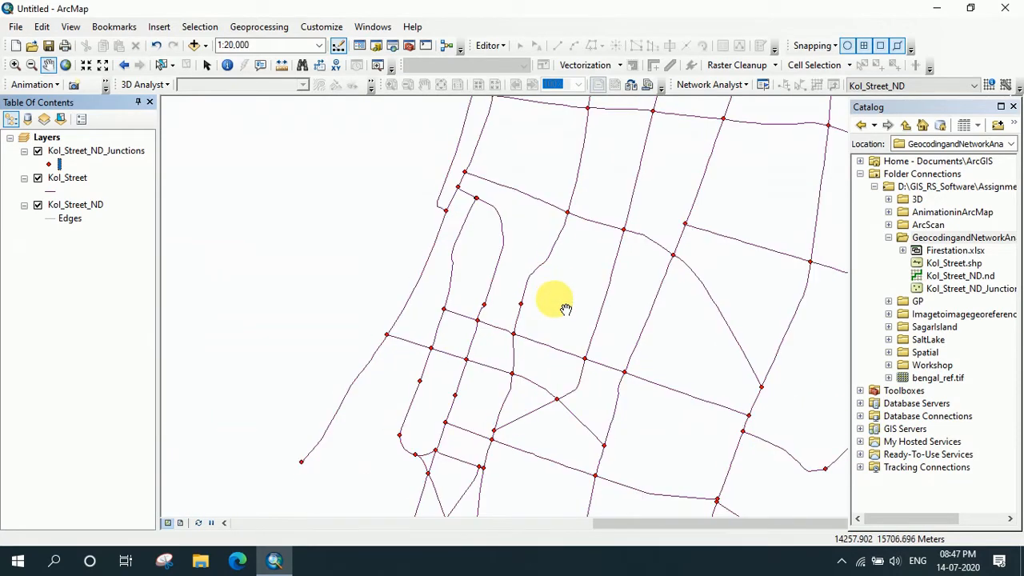
scroll(567, 304, "down", 1)
left_click_drag(651, 292, 469, 297)
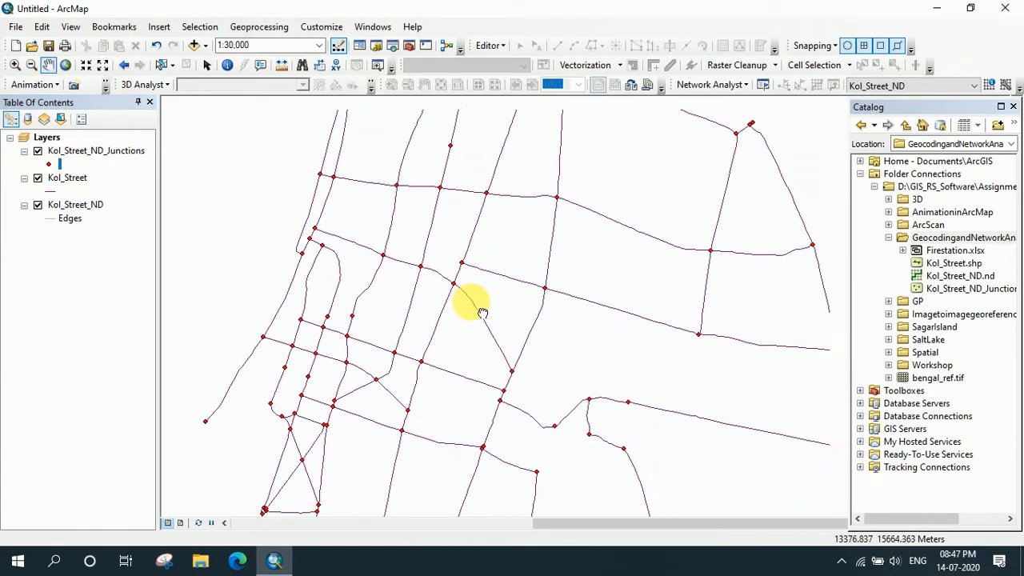
left_click_drag(629, 267, 556, 360)
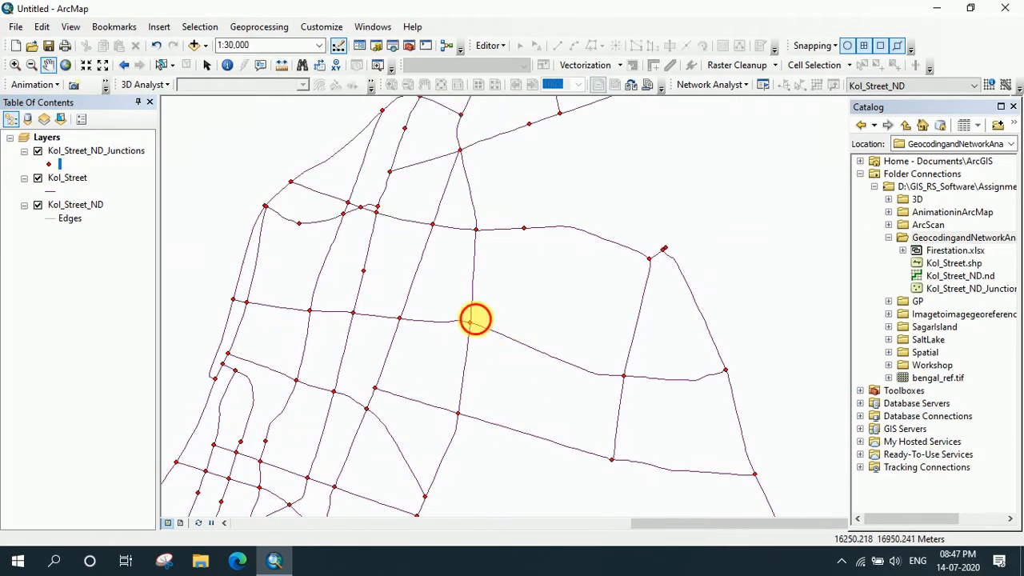
left_click_drag(476, 324, 572, 352)
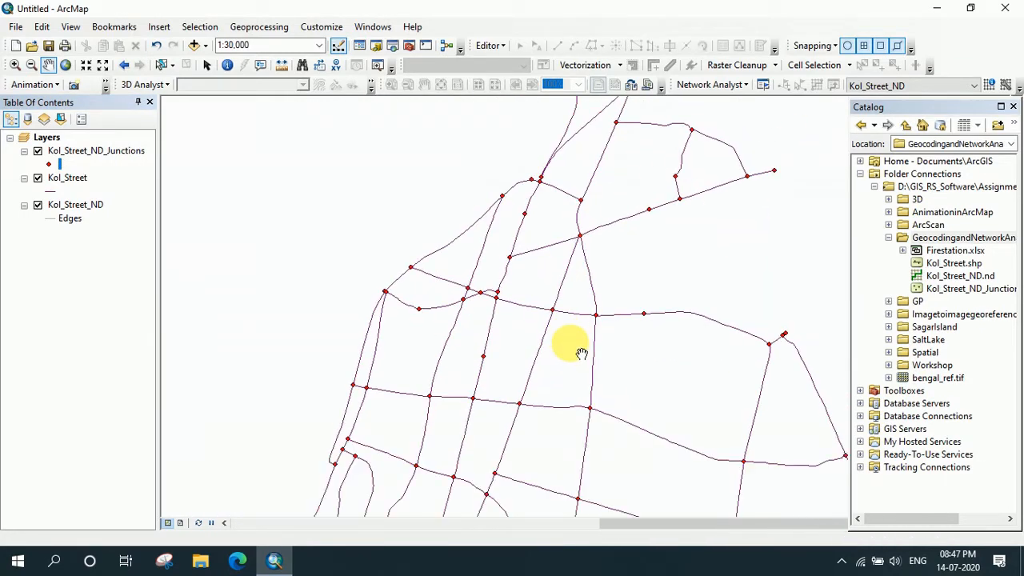
scroll(572, 352, "up", 1)
scroll(572, 352, "down", 3)
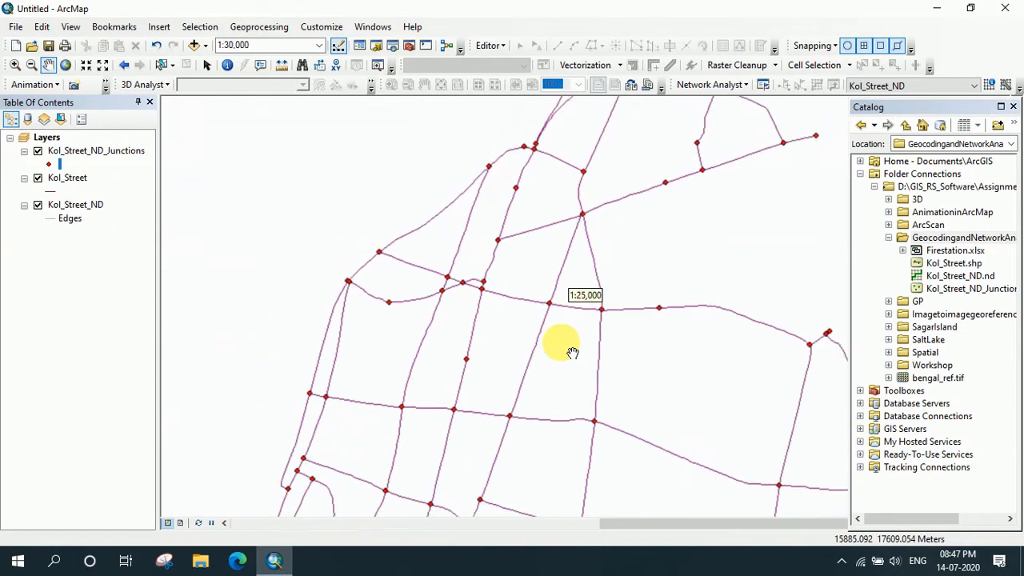
scroll(572, 352, "down", 2)
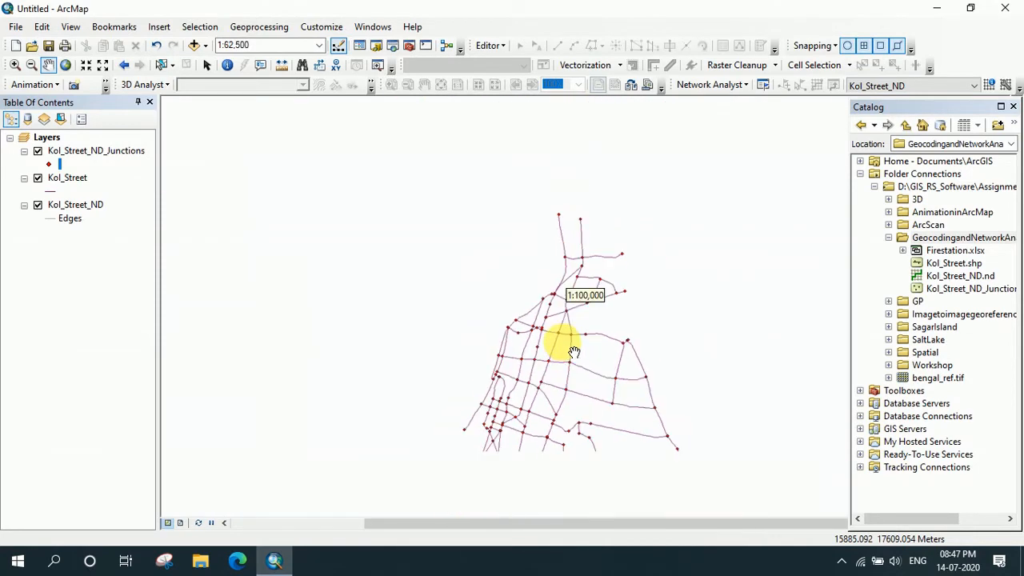
left_click_drag(567, 384, 555, 233)
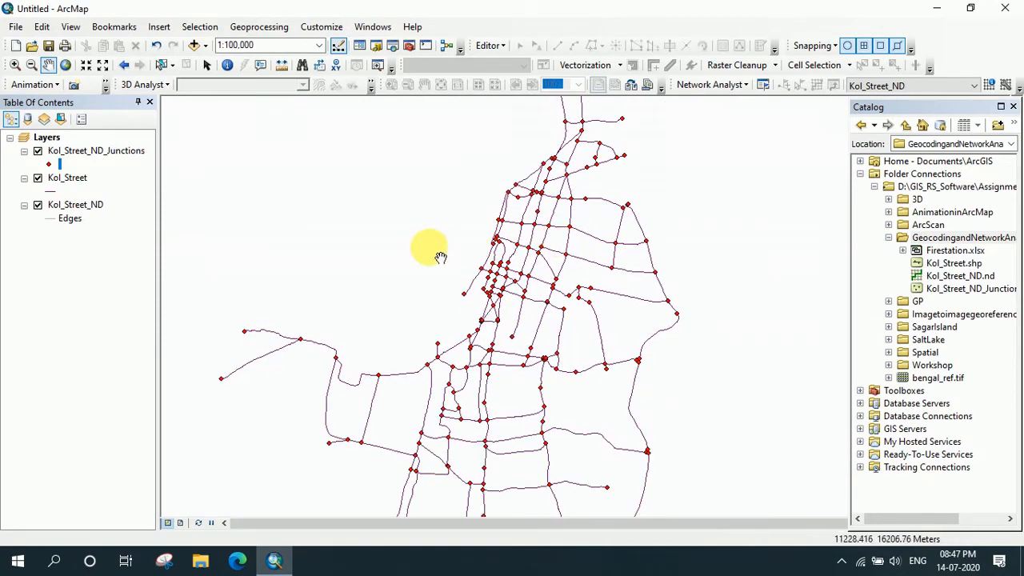
Apply the Highway Ramp line symbol to the Kol_Street layer and colour it black.
scroll(427, 249, "down", 1)
left_click(50, 192)
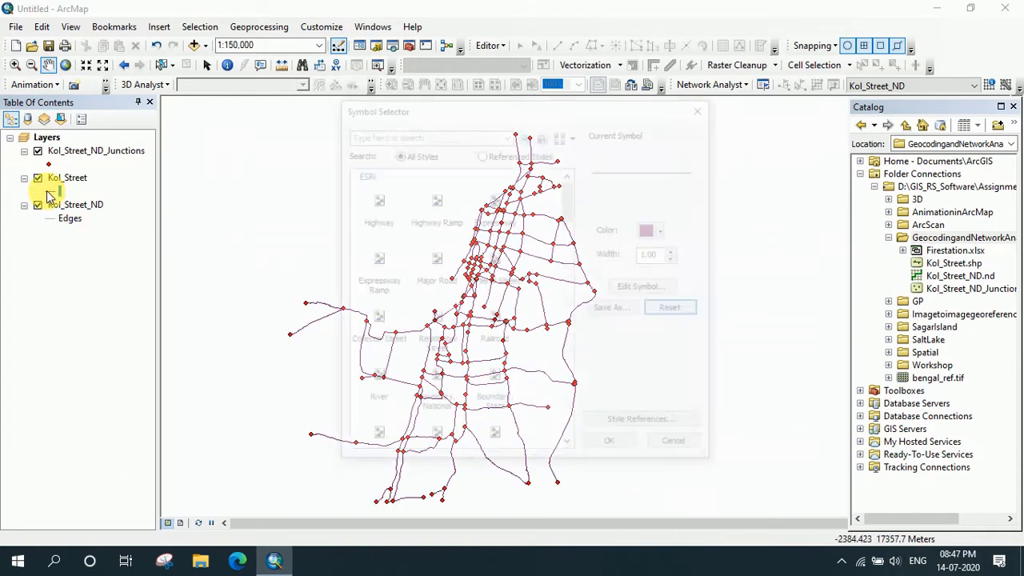
left_click(448, 197)
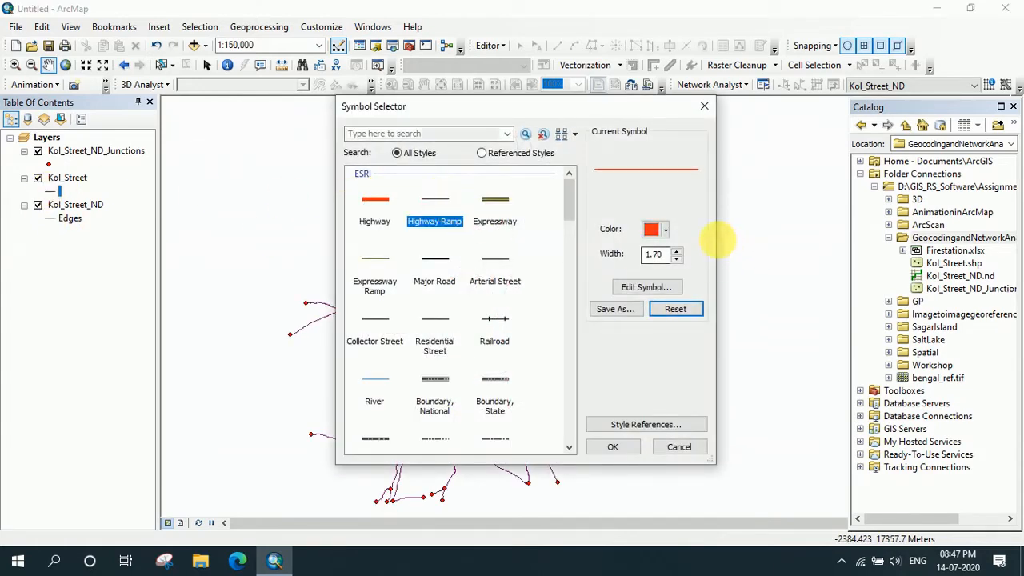
left_click(657, 237)
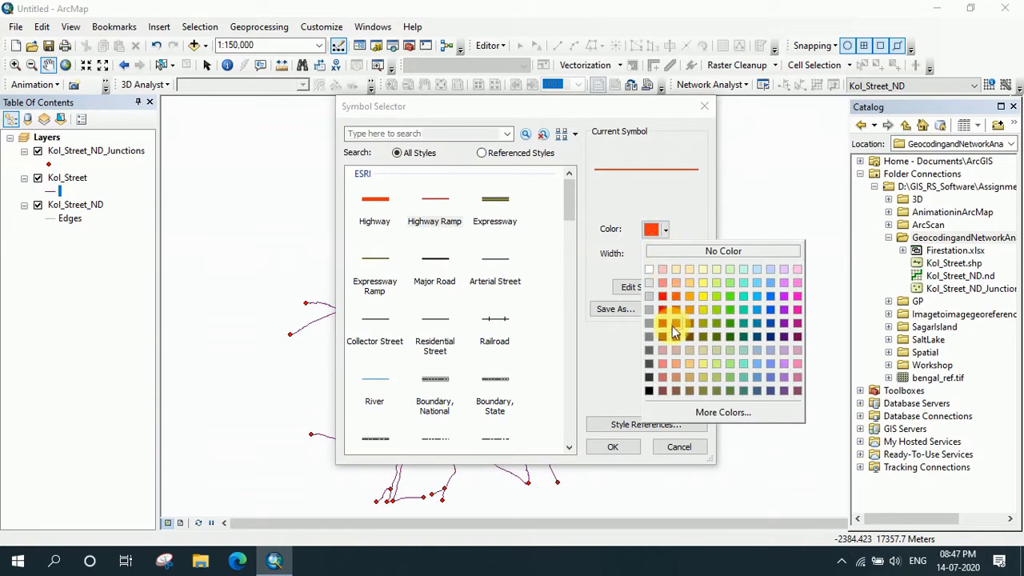
left_click(648, 391)
left_click(609, 446)
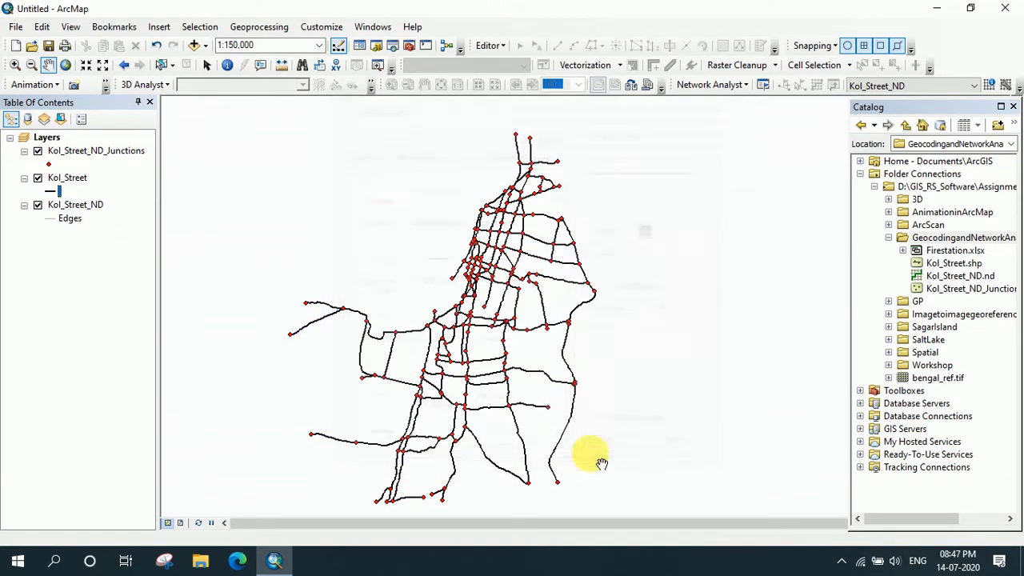
scroll(457, 276, "up", 5)
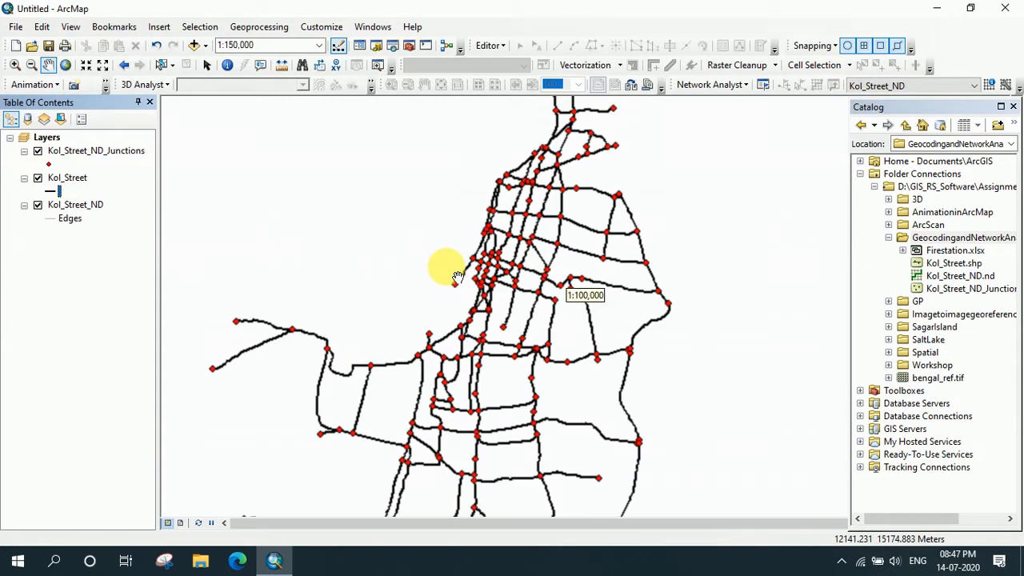
scroll(632, 261, "up", 3)
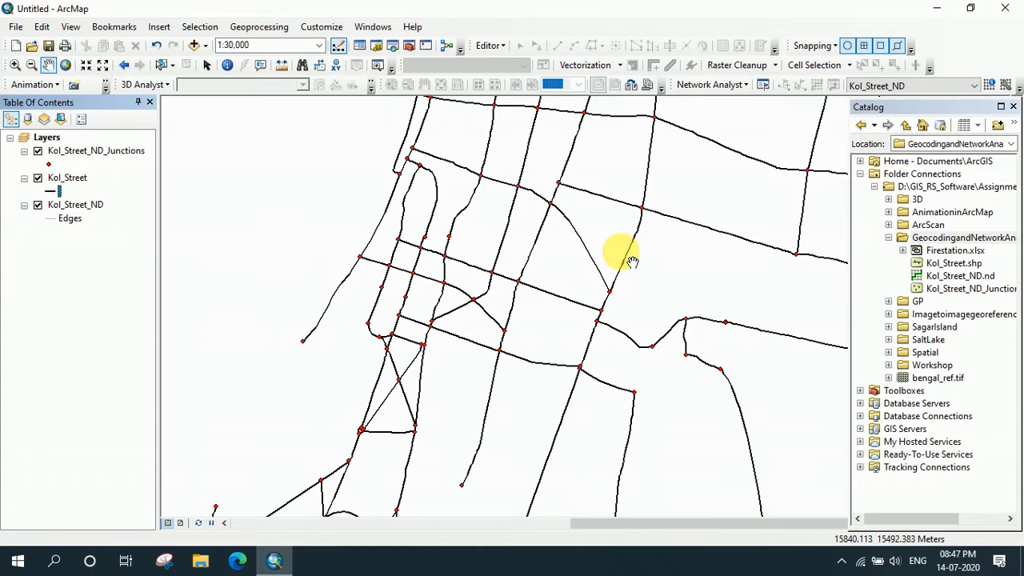
scroll(632, 261, "up", 5)
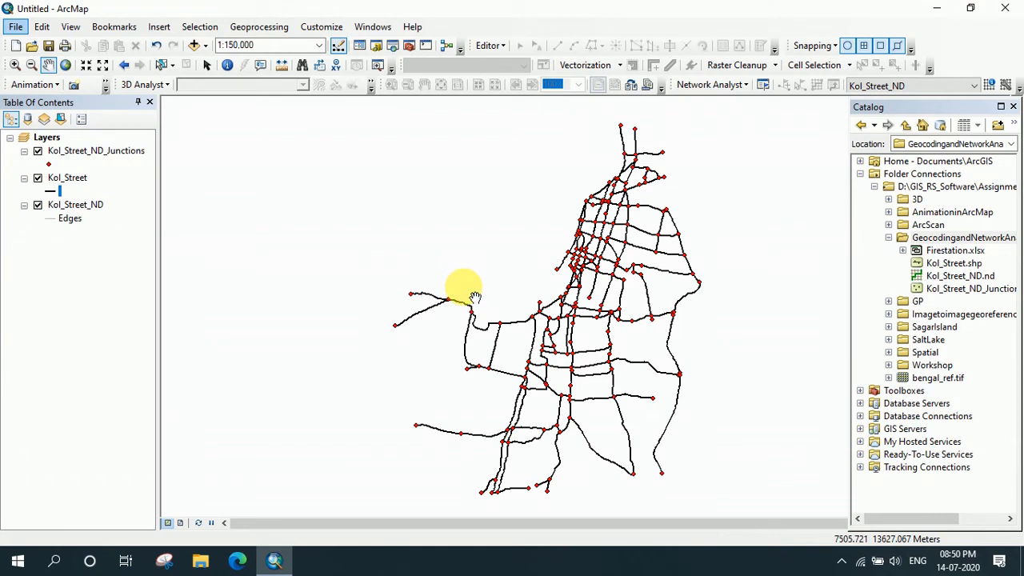
Turn on one-way arrows at the midpoint of the Kol_Street_ND edges, based on the Oneway restriction attribute.
right_click(80, 209)
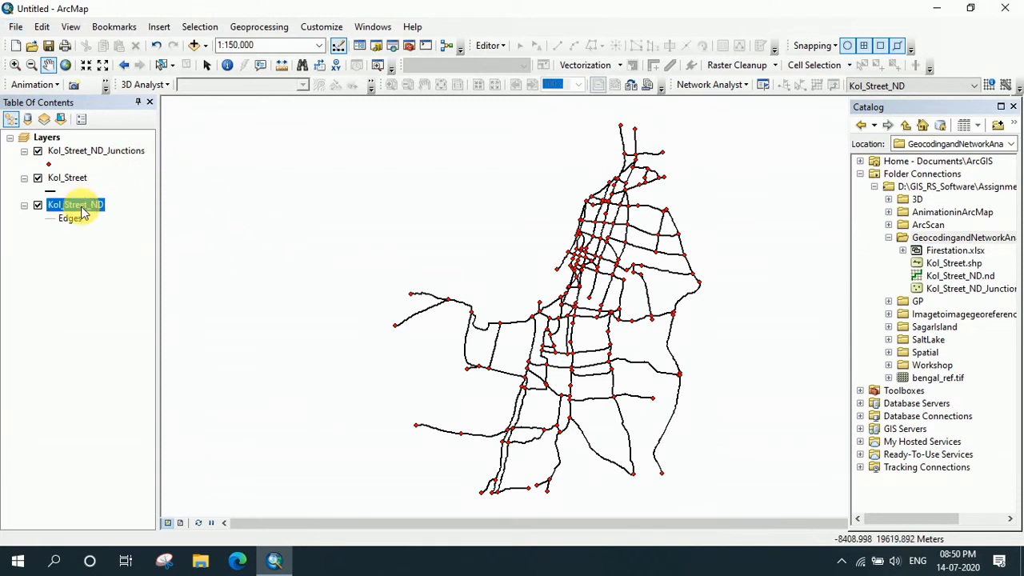
left_click(130, 358)
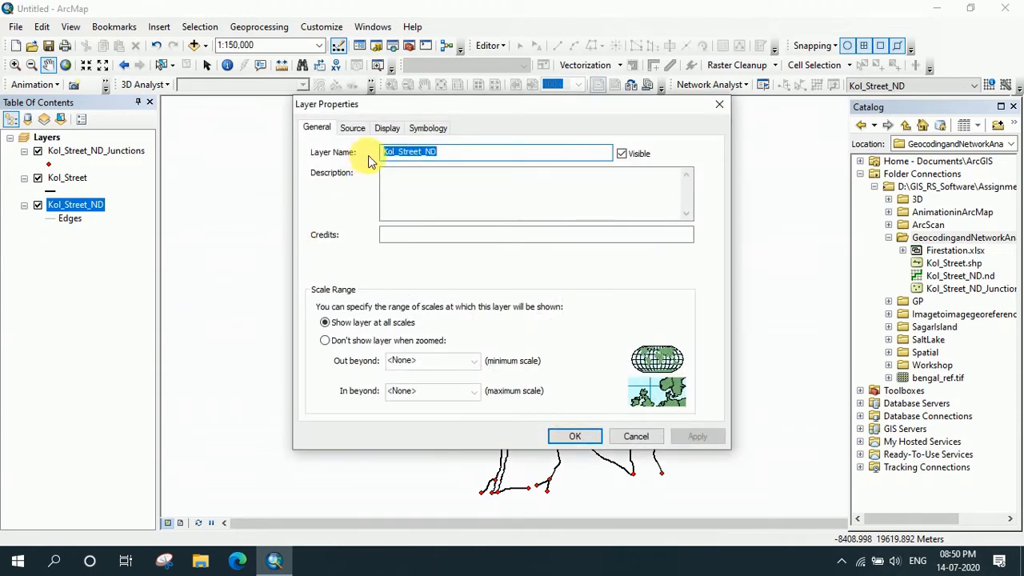
left_click(428, 129)
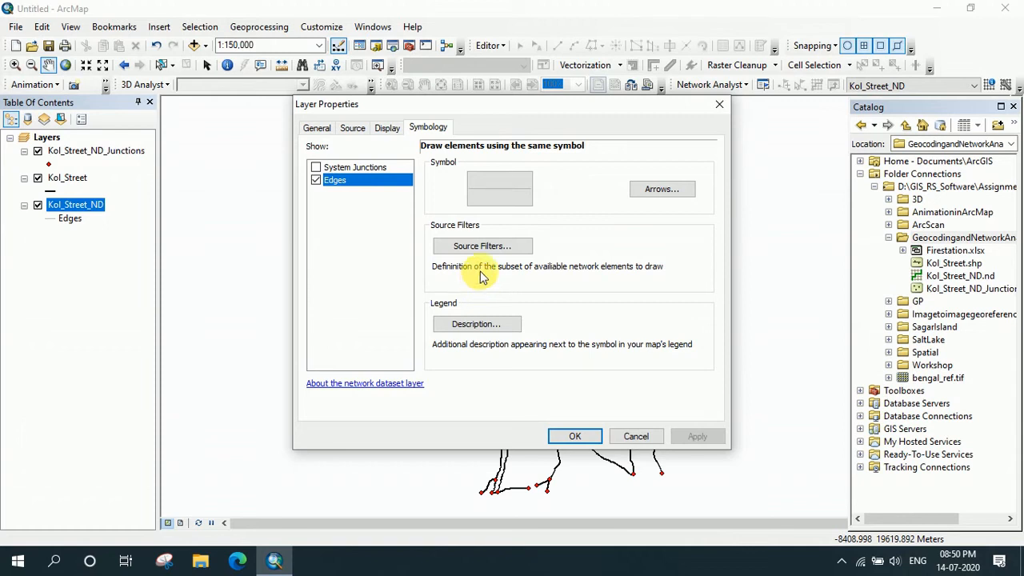
left_click(391, 130)
left_click(426, 129)
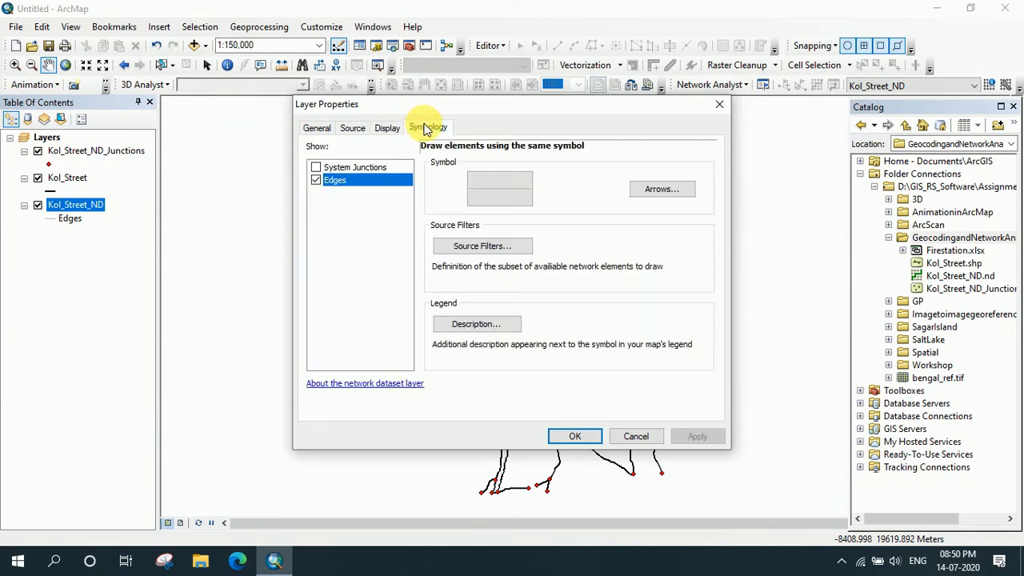
left_click(642, 193)
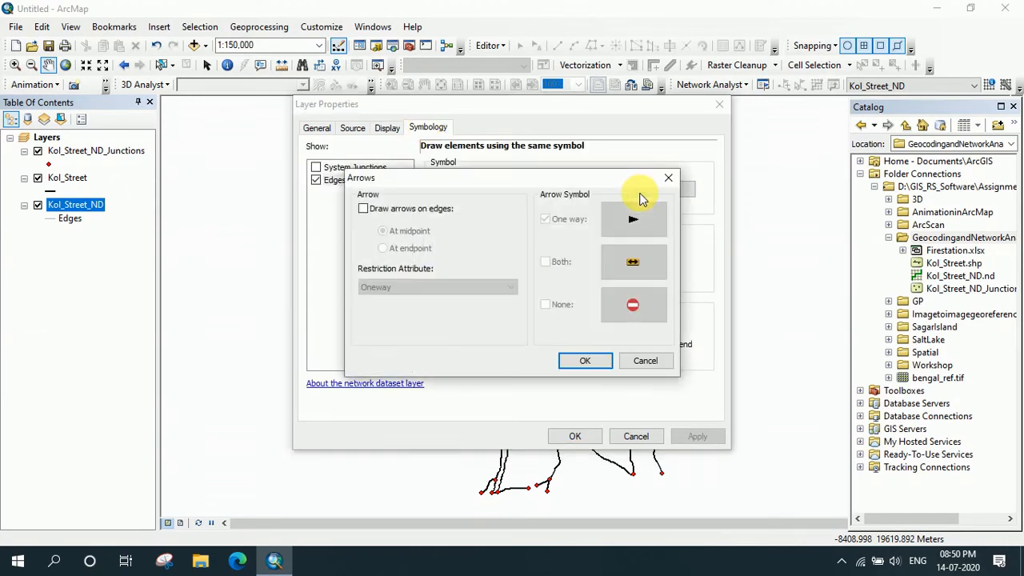
left_click(363, 208)
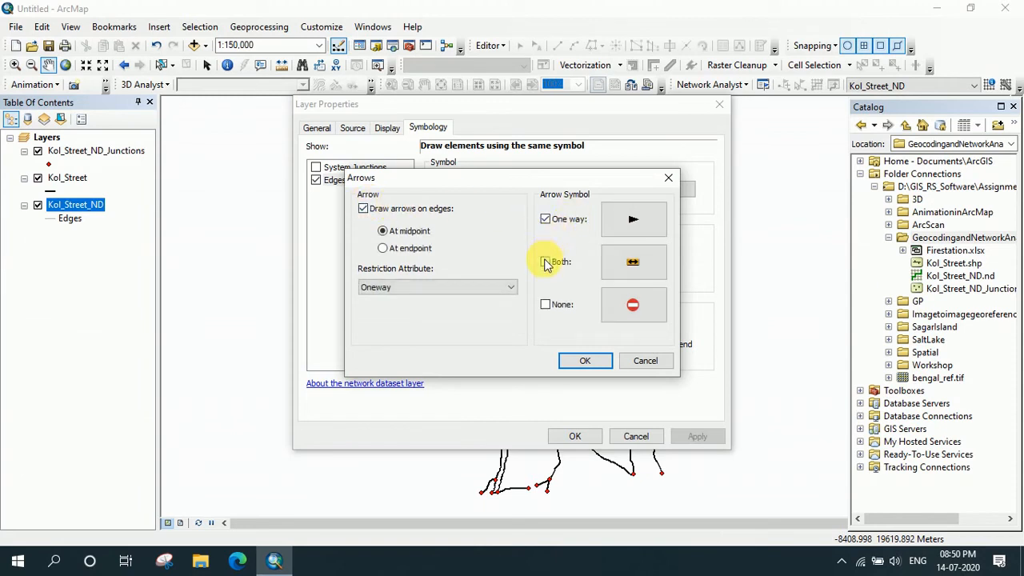
left_click(585, 360)
left_click(690, 436)
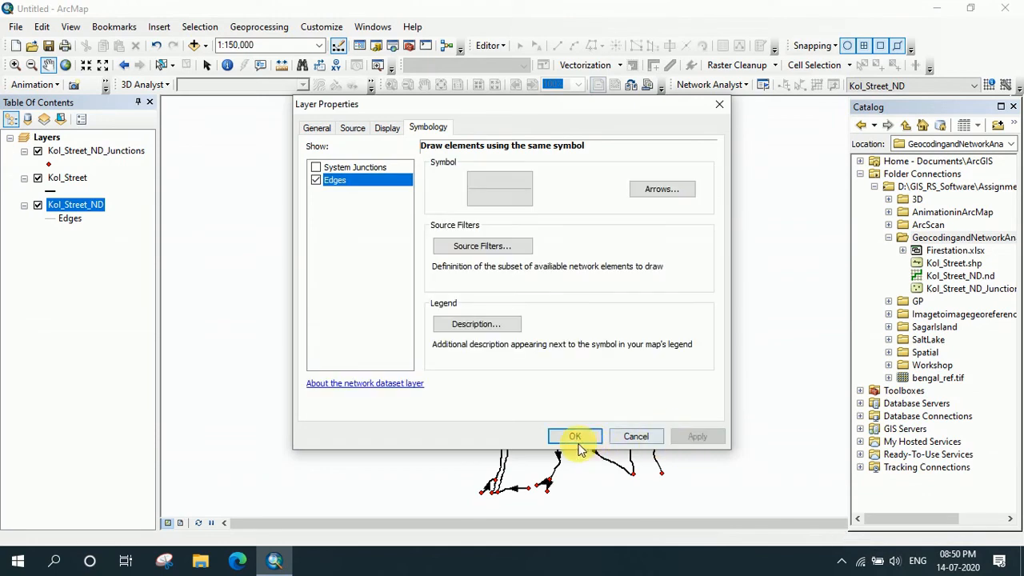
left_click(574, 436)
Examine the direction arrows on the street edges across the central, southern and eastern parts of the network.
scroll(555, 347, "up", 4)
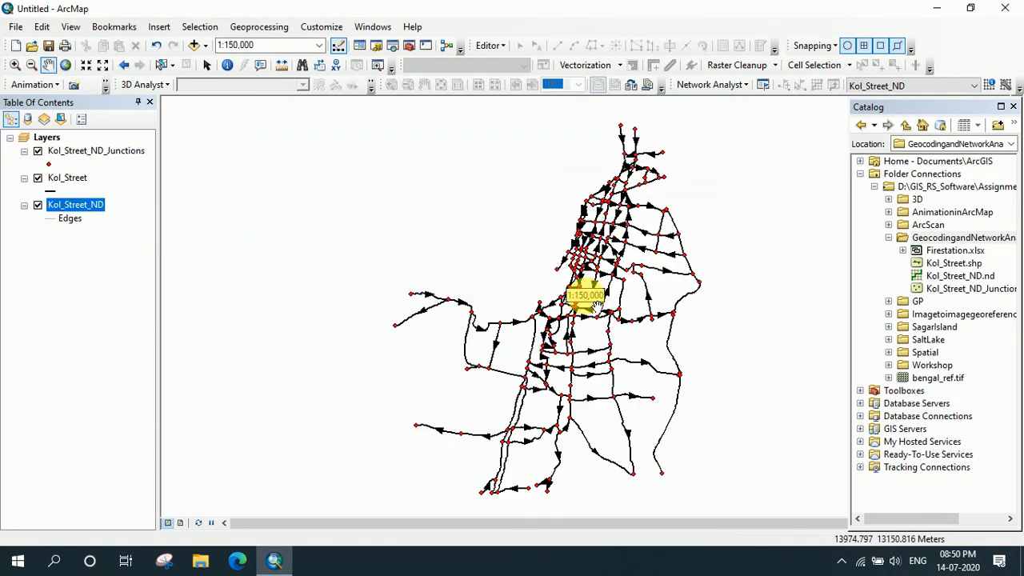
scroll(596, 305, "up", 4)
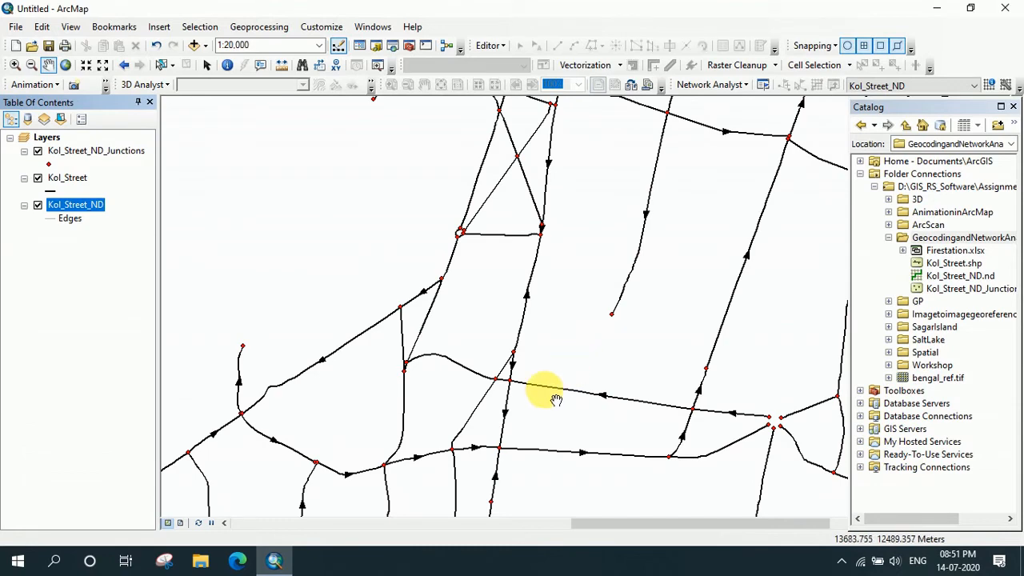
left_click_drag(539, 393, 661, 190)
left_click_drag(523, 299, 523, 200)
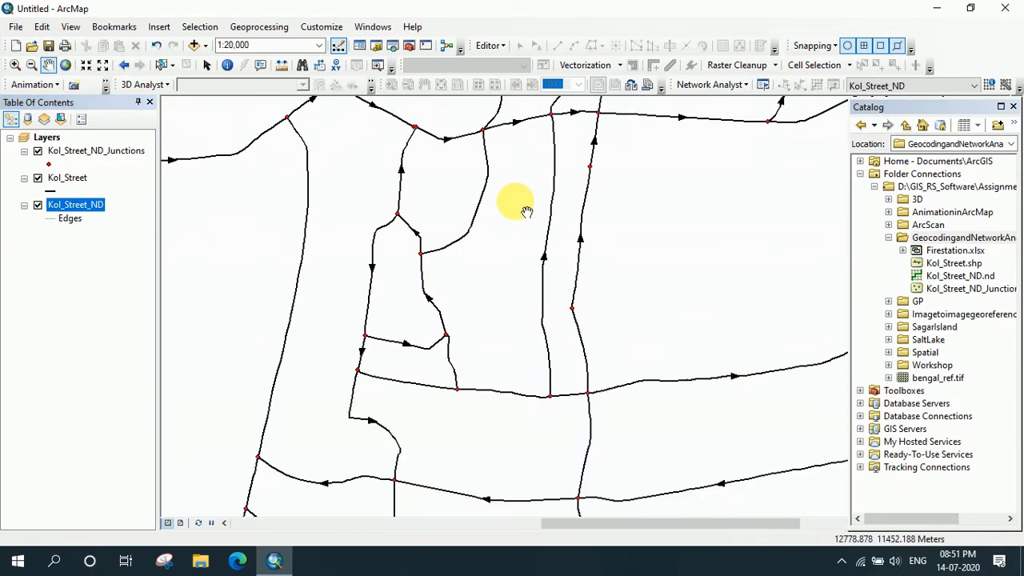
left_click_drag(524, 312, 407, 192)
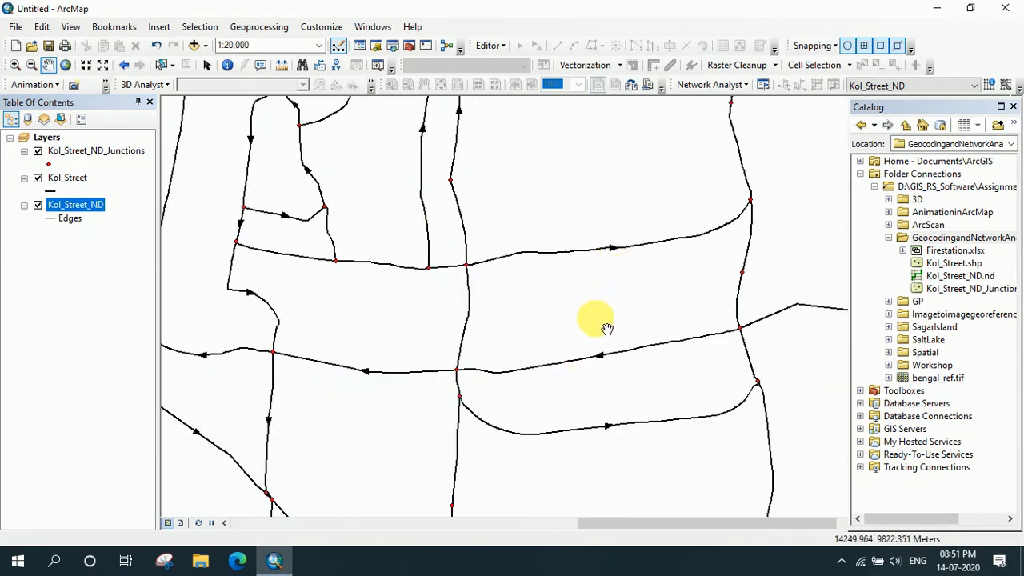
left_click_drag(600, 415, 469, 201)
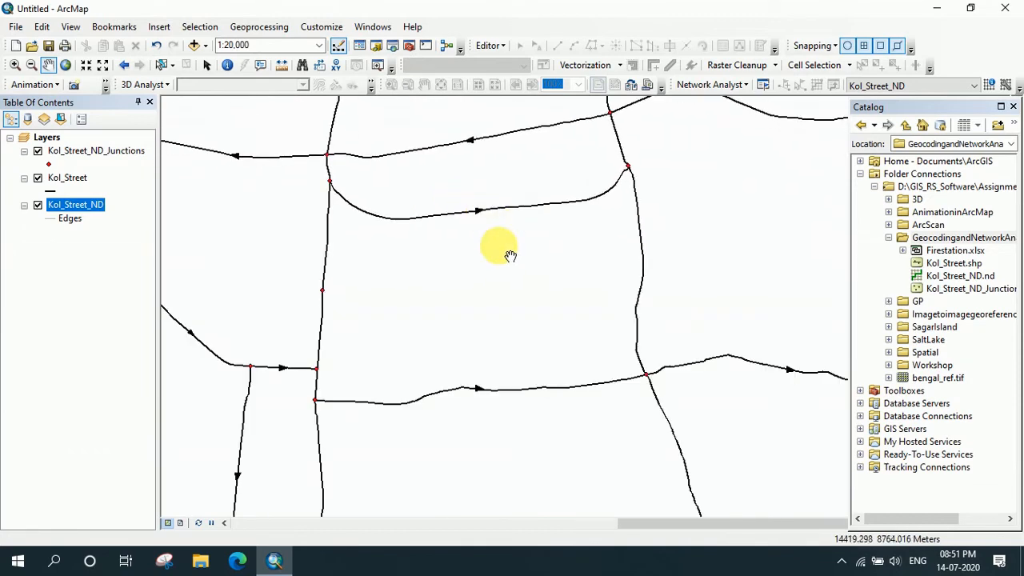
left_click_drag(507, 342, 445, 196)
left_click_drag(676, 249, 412, 372)
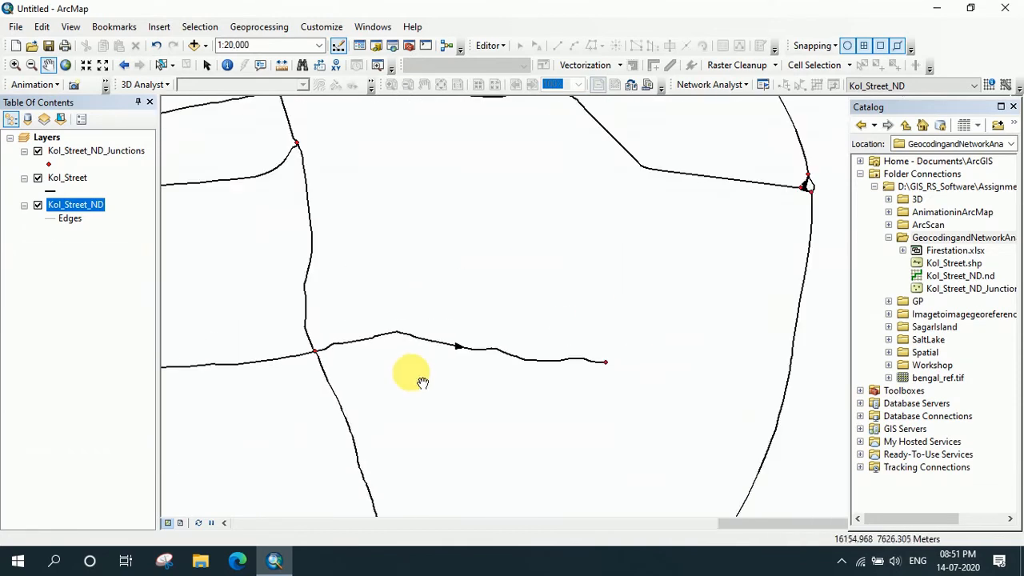
scroll(416, 358, "down", 2)
scroll(426, 366, "up", 2)
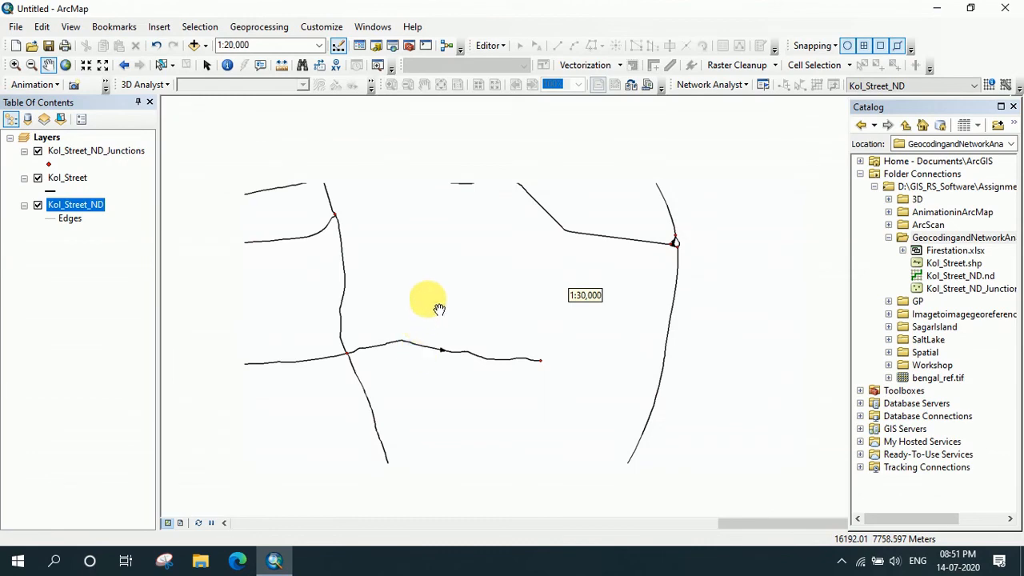
left_click_drag(480, 324, 625, 450)
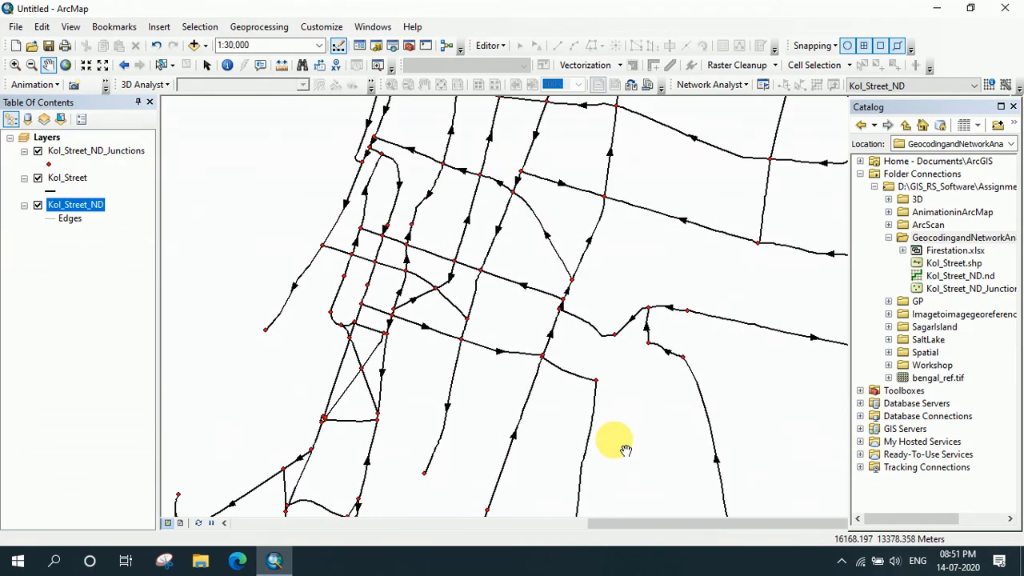